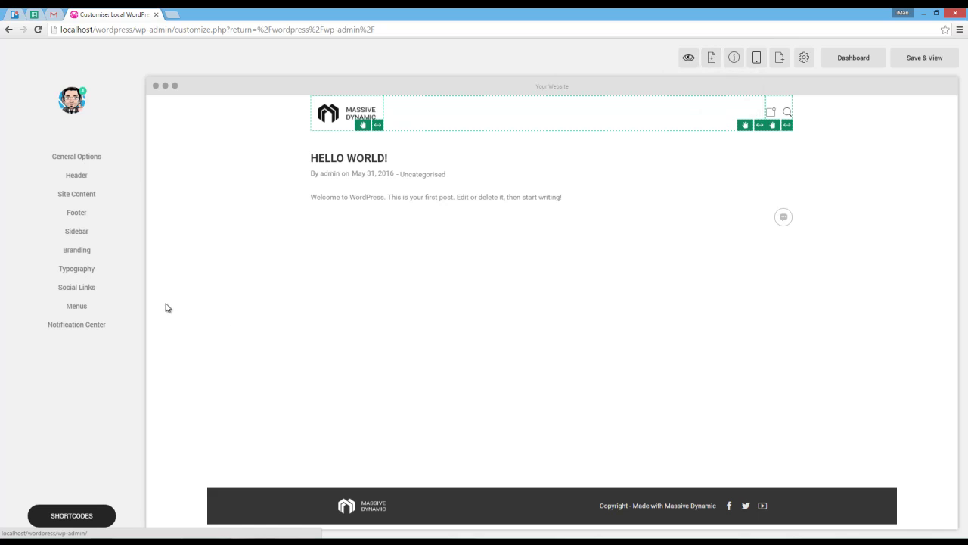
Step: Enter the theme's purchase code in the Purchase Code field of the general options
{"action": "left_click", "coordinate": [87, 159]}
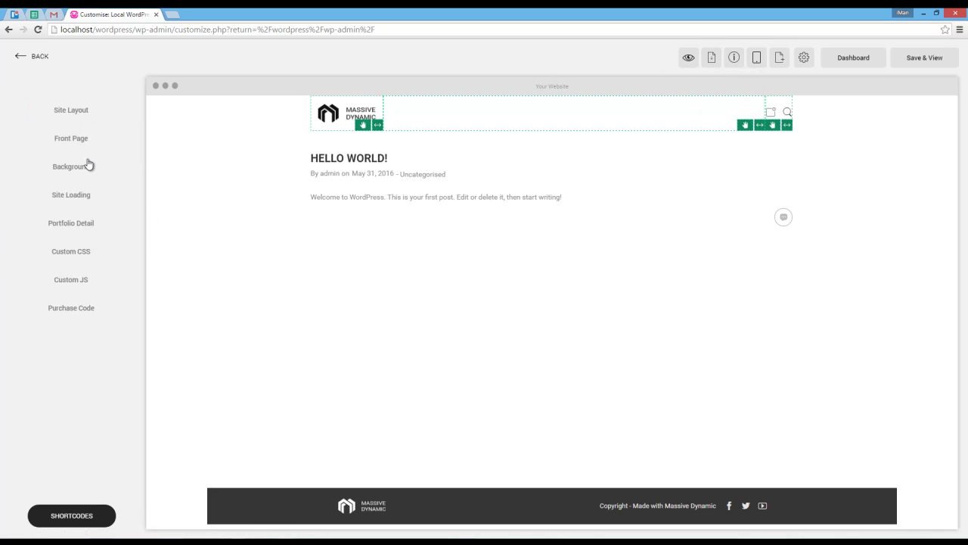
{"action": "left_click", "coordinate": [82, 308]}
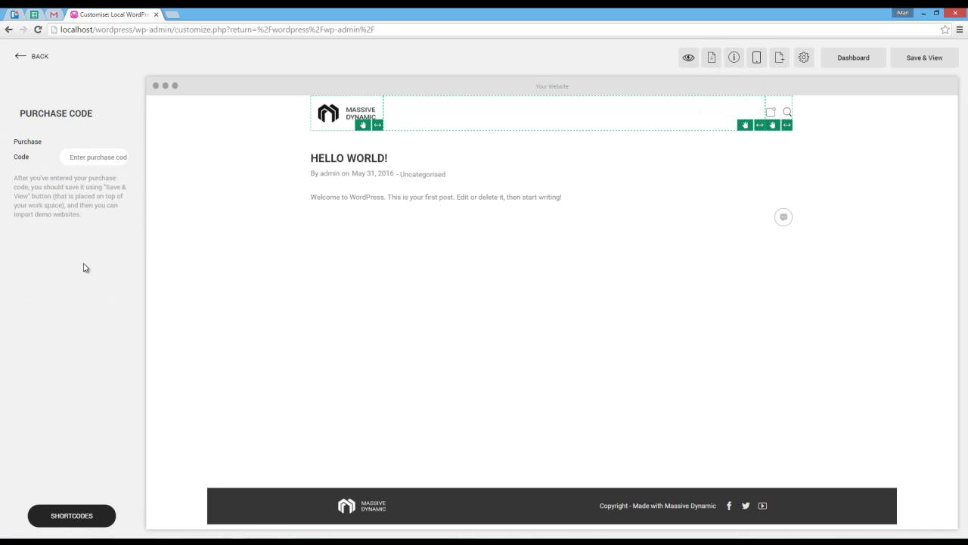
{"action": "left_click", "coordinate": [82, 159]}
{"action": "key", "text": "ctrl+v"}
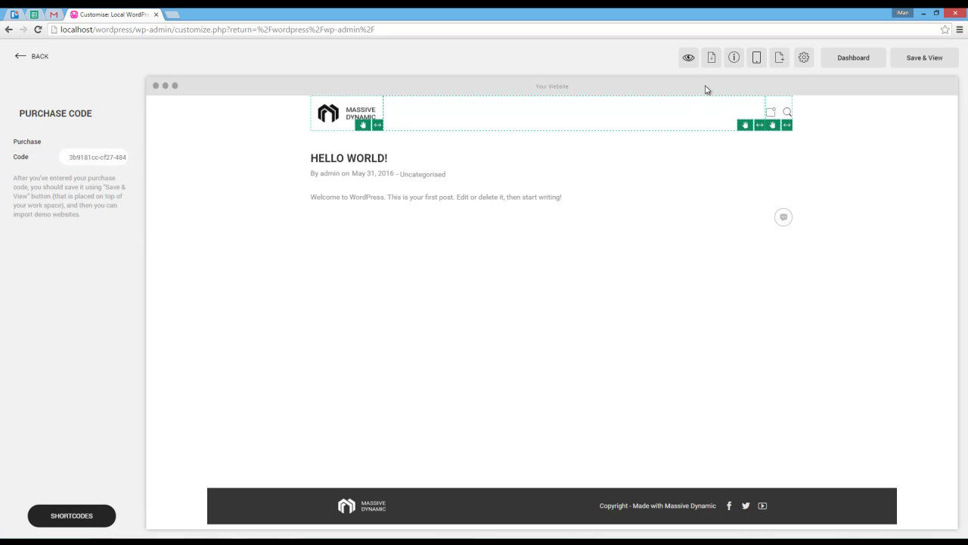
Step: Open the demo template gallery and browse its Store and Business categories before showing all templates again
{"action": "left_click", "coordinate": [710, 60]}
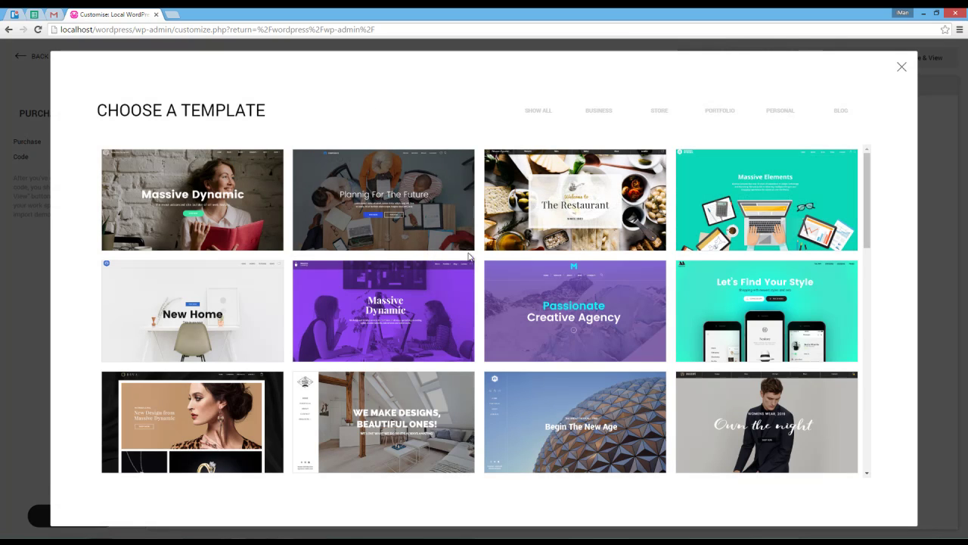
{"action": "mouse_move", "coordinate": [614, 331]}
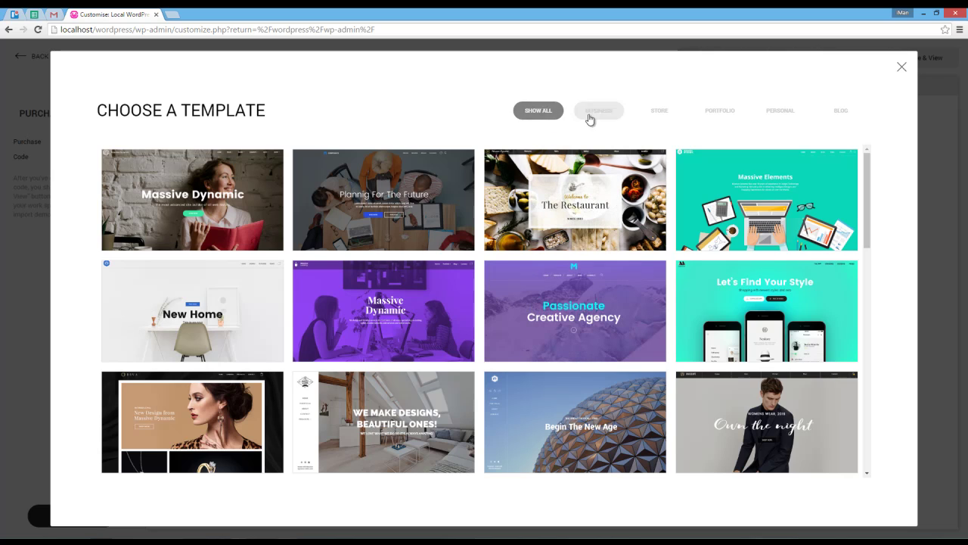
{"action": "left_click", "coordinate": [658, 114]}
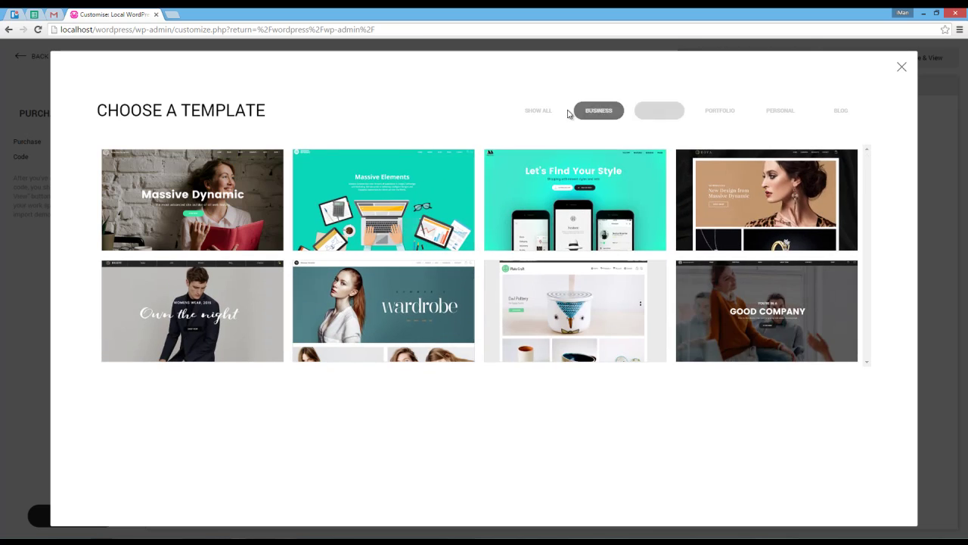
{"action": "left_click", "coordinate": [550, 113]}
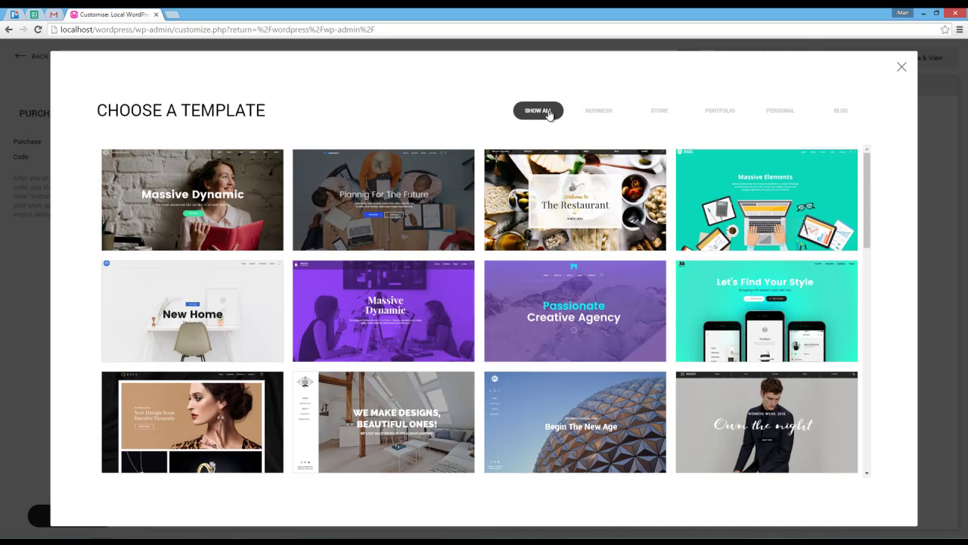
{"action": "left_click", "coordinate": [579, 114]}
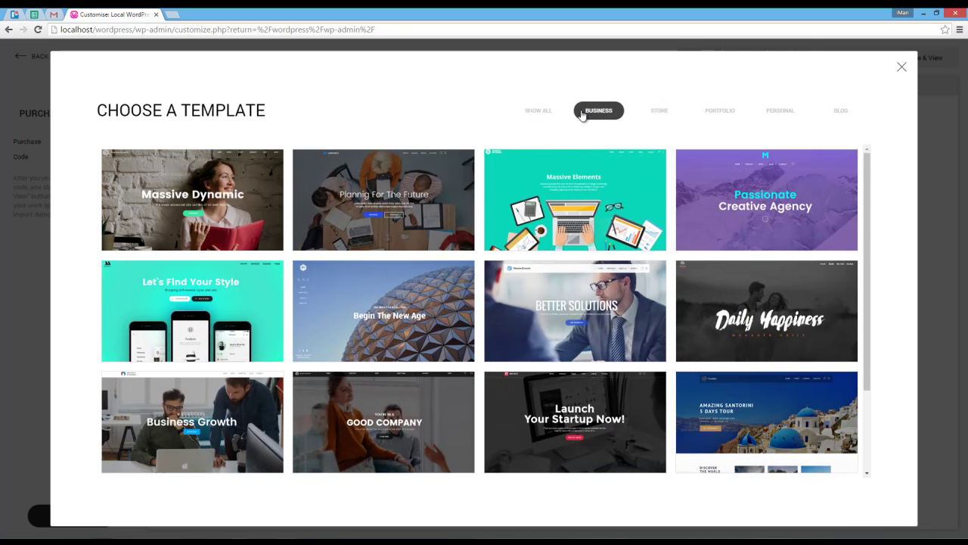
{"action": "left_click", "coordinate": [544, 114]}
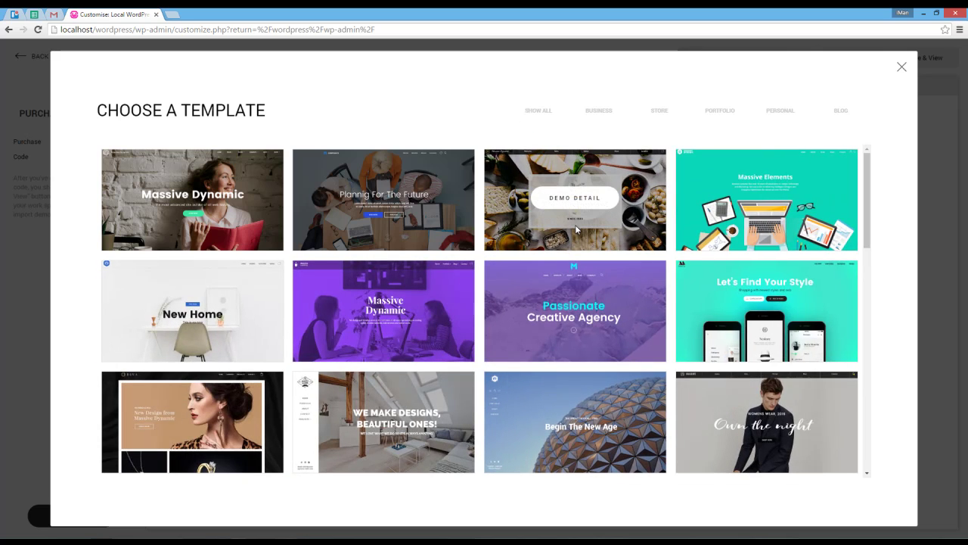
Step: Open the details of the Passionate Creative Agency template, with setting, widgets, content and media all included in the package
{"action": "scroll", "coordinate": [576, 229], "scroll_direction": "down", "scroll_amount": 2}
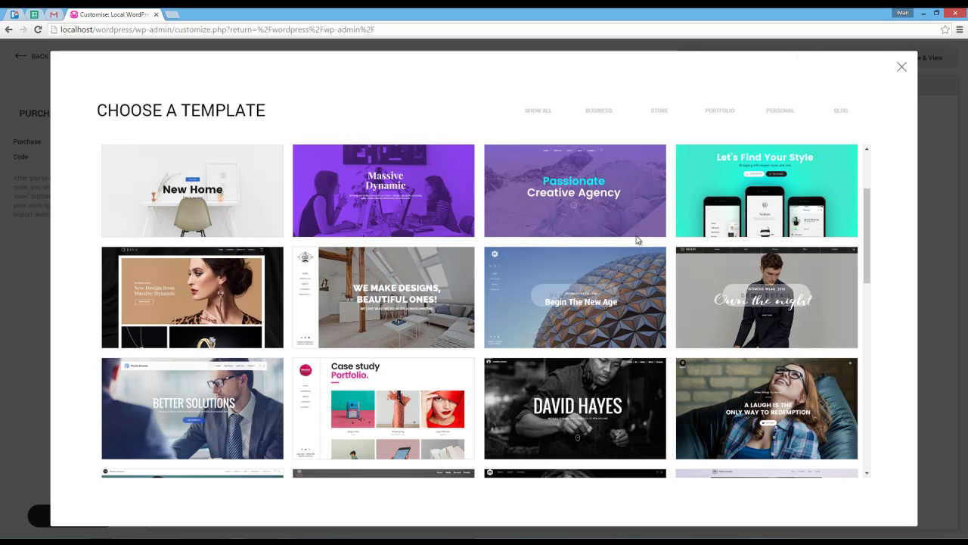
{"action": "scroll", "coordinate": [563, 301], "scroll_direction": "up", "scroll_amount": 2}
{"action": "left_click", "coordinate": [569, 295]}
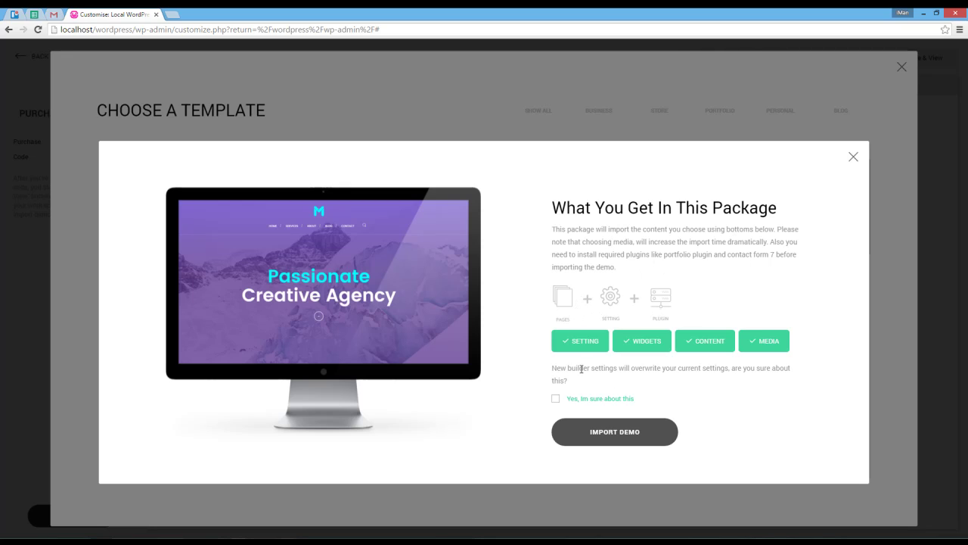
{"action": "left_click", "coordinate": [767, 344]}
{"action": "left_click", "coordinate": [723, 347]}
Step: View the template's live demo site in a separate page, look through its sections and close it
{"action": "mouse_move", "coordinate": [414, 328]}
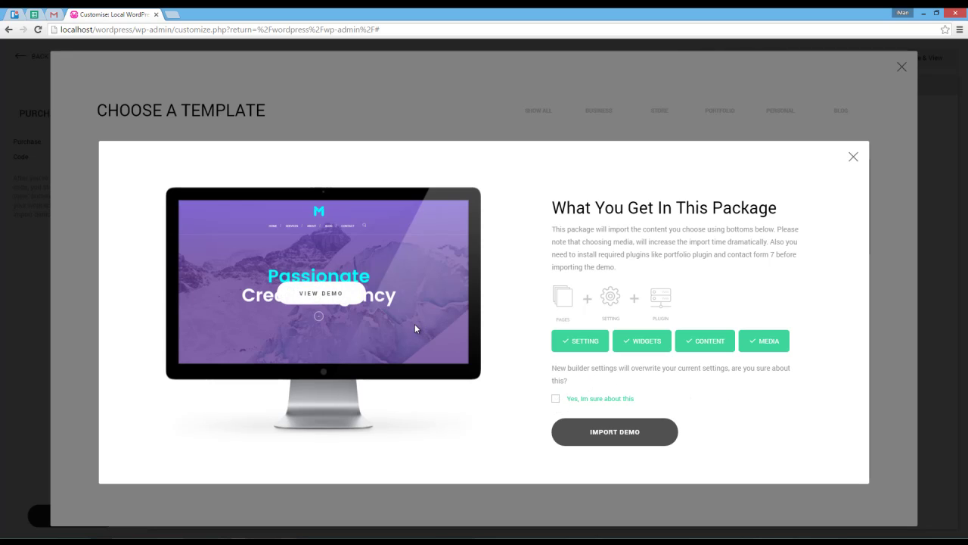
{"action": "left_click", "coordinate": [329, 300]}
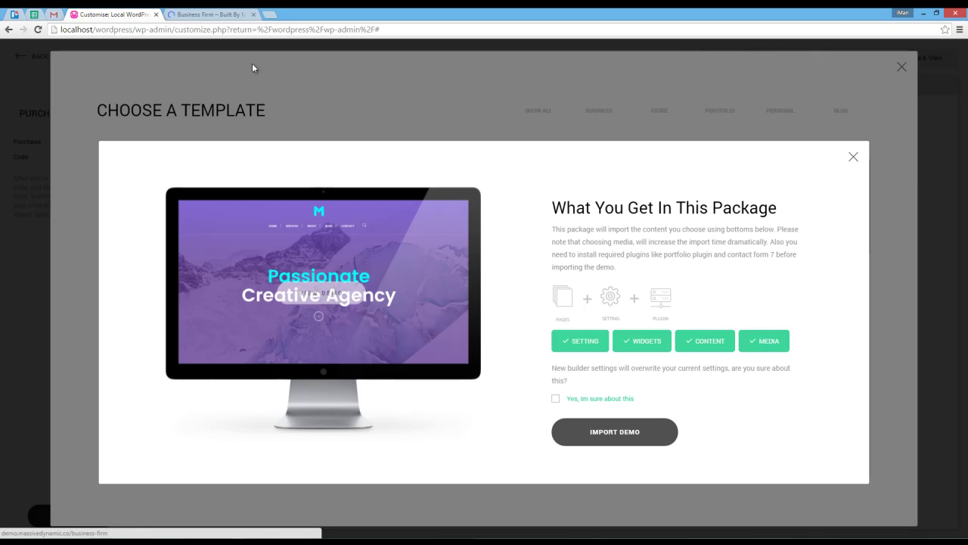
{"action": "left_click", "coordinate": [227, 15]}
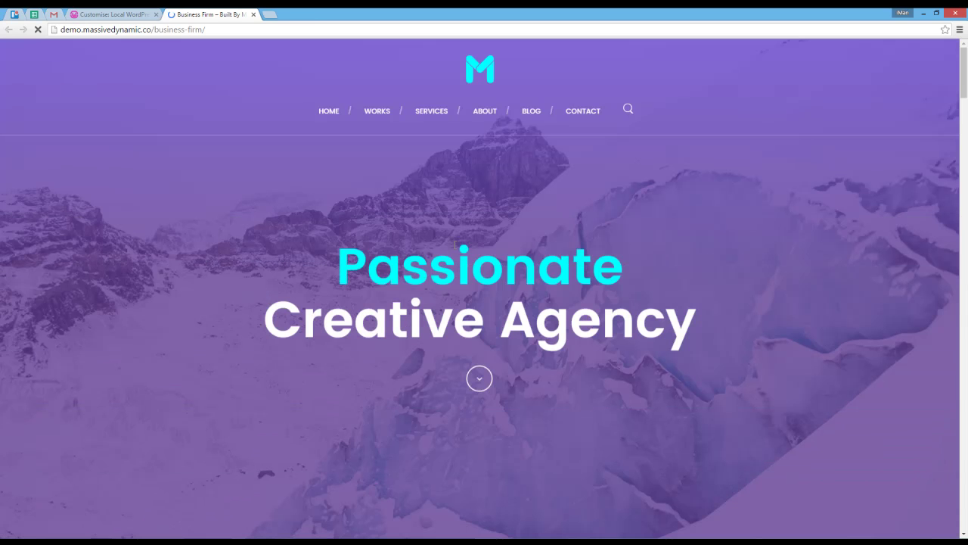
{"action": "scroll", "coordinate": [455, 244], "scroll_direction": "down", "scroll_amount": 5}
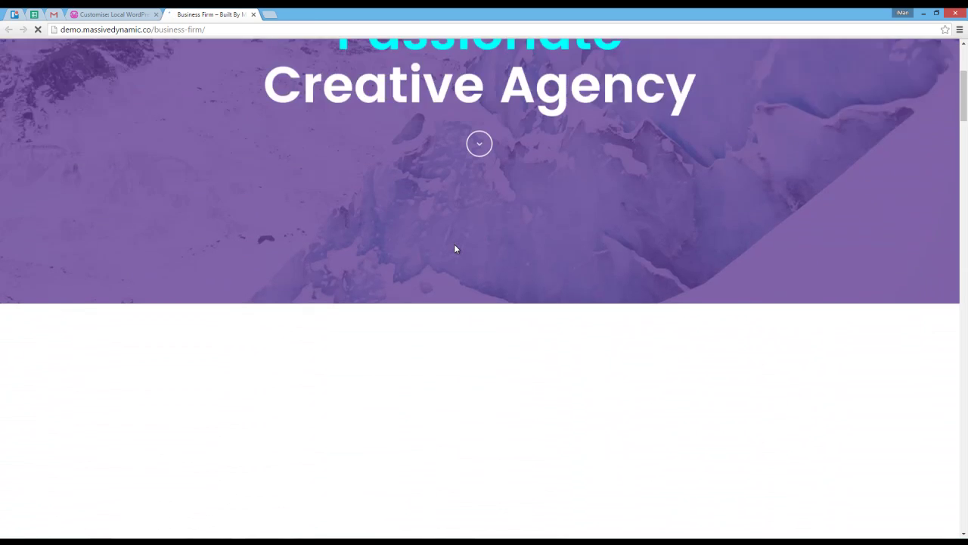
{"action": "scroll", "coordinate": [455, 248], "scroll_direction": "down", "scroll_amount": 4}
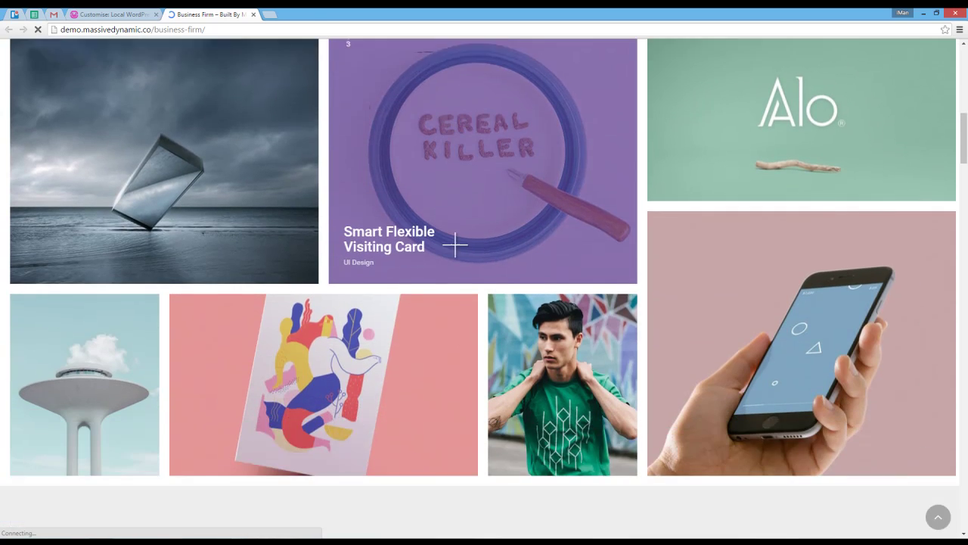
{"action": "scroll", "coordinate": [456, 244], "scroll_direction": "up", "scroll_amount": 5}
{"action": "scroll", "coordinate": [458, 245], "scroll_direction": "up", "scroll_amount": 5}
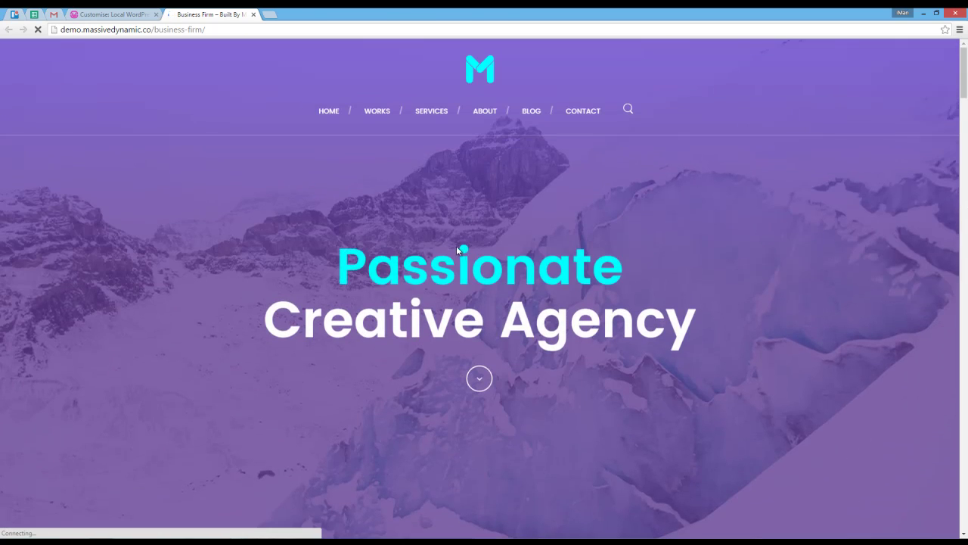
{"action": "middle_click", "coordinate": [193, 13]}
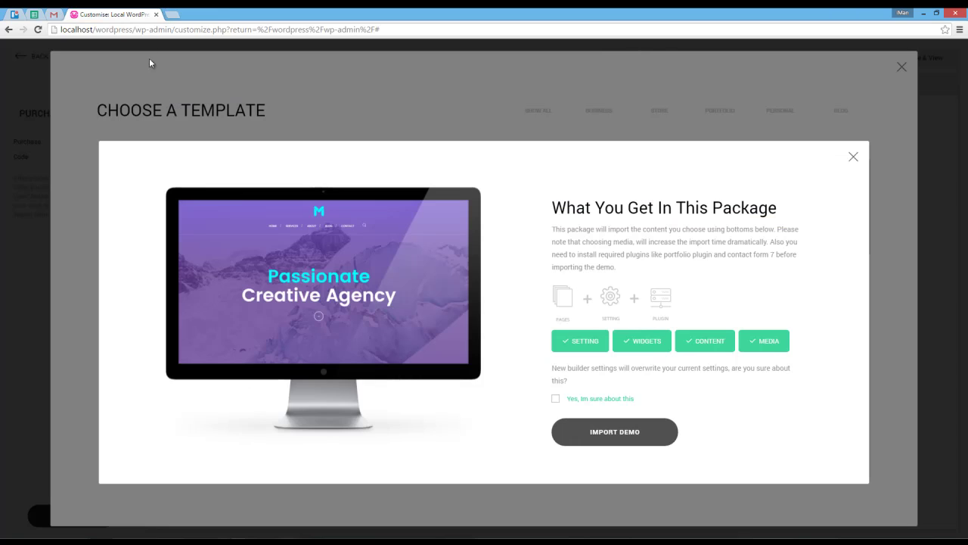
Step: Confirm overwriting the current builder settings and try to import the demo
{"action": "left_click", "coordinate": [556, 399]}
{"action": "left_click", "coordinate": [610, 437]}
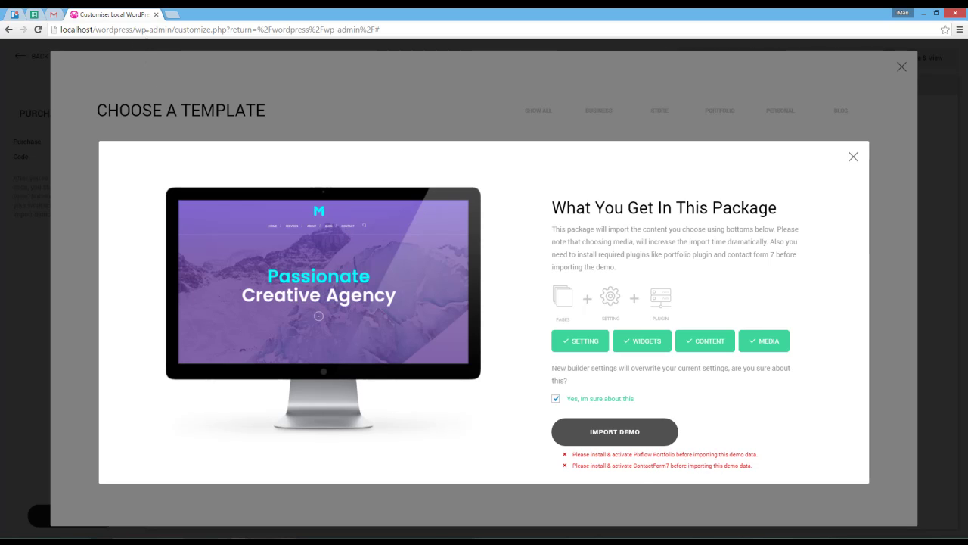
Step: Open the WordPress dashboard in a separate page and install the Pixflow Portfolio and Contact Form 7 plugins
{"action": "left_click_drag", "start_coordinate": [176, 29], "coordinate": [190, 14]}
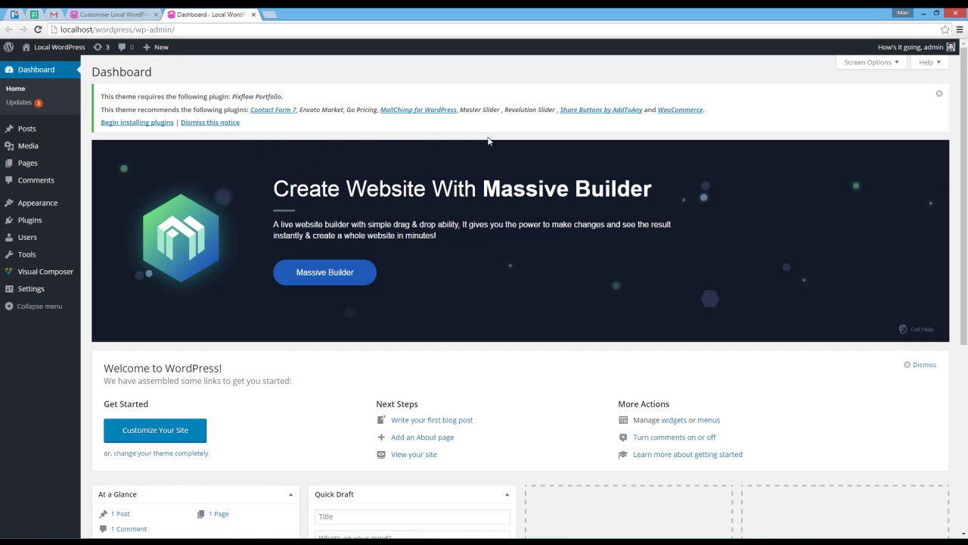
{"action": "left_click", "coordinate": [127, 123]}
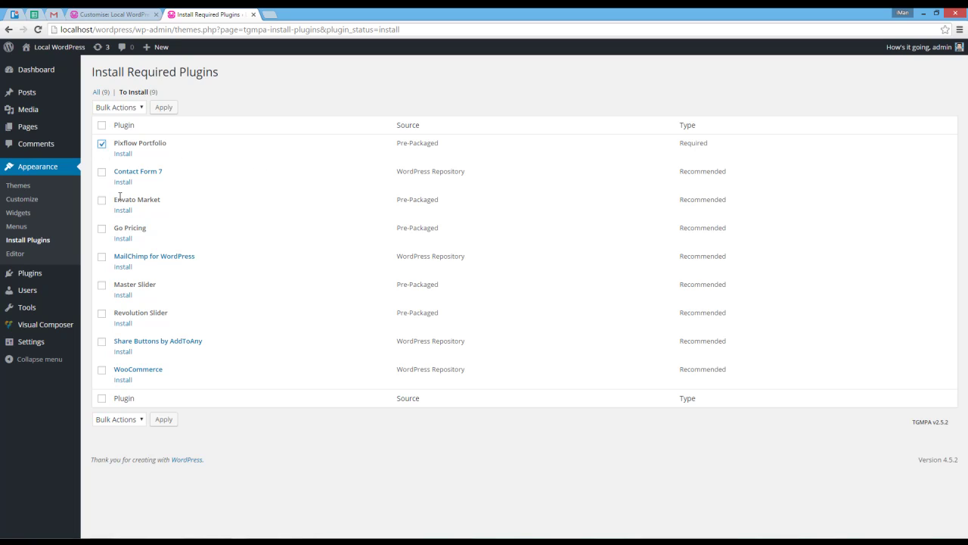
{"action": "left_click", "coordinate": [102, 171]}
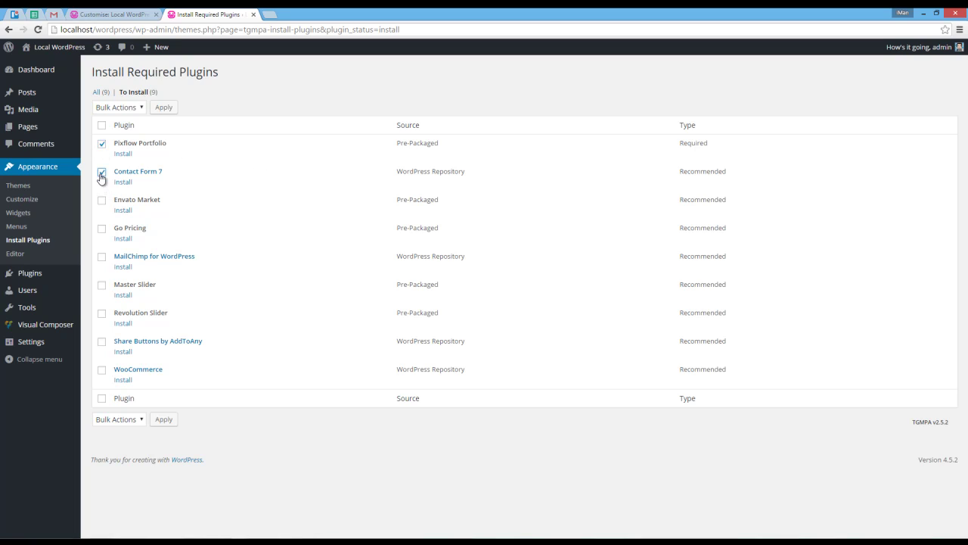
{"action": "left_click", "coordinate": [124, 112]}
{"action": "left_click", "coordinate": [127, 126]}
{"action": "left_click", "coordinate": [163, 107]}
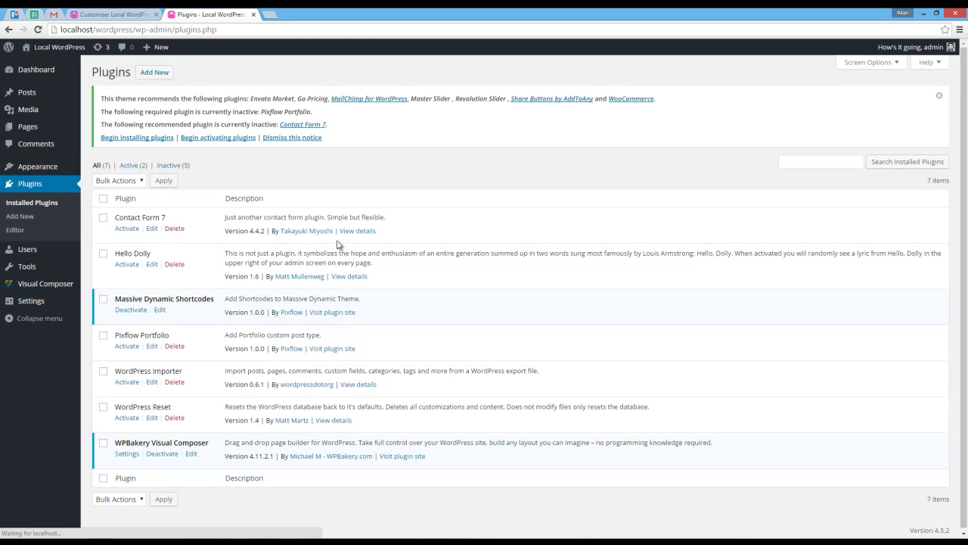
Step: Activate the Contact Form 7 and Pixflow Portfolio plugins together
{"action": "left_click", "coordinate": [103, 218]}
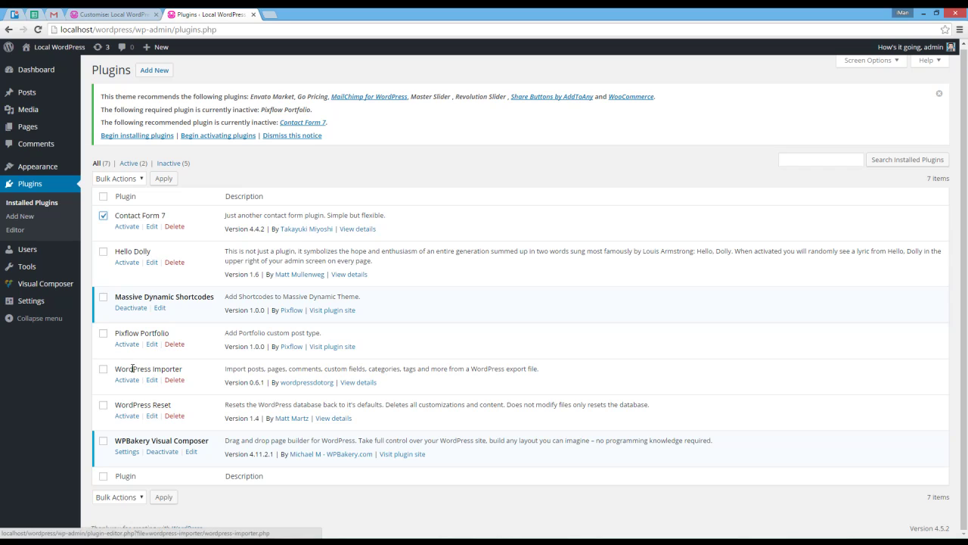
{"action": "left_click", "coordinate": [104, 334]}
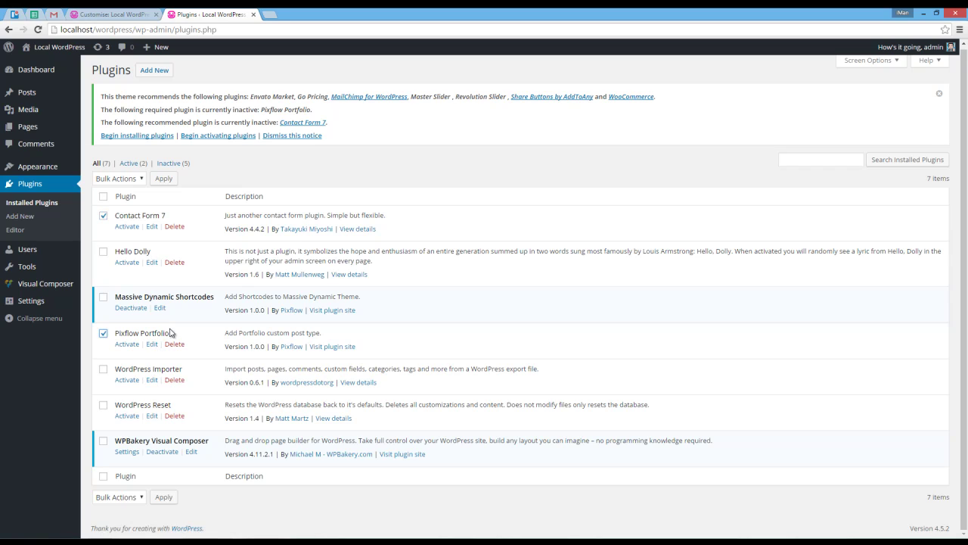
{"action": "left_click", "coordinate": [129, 180]}
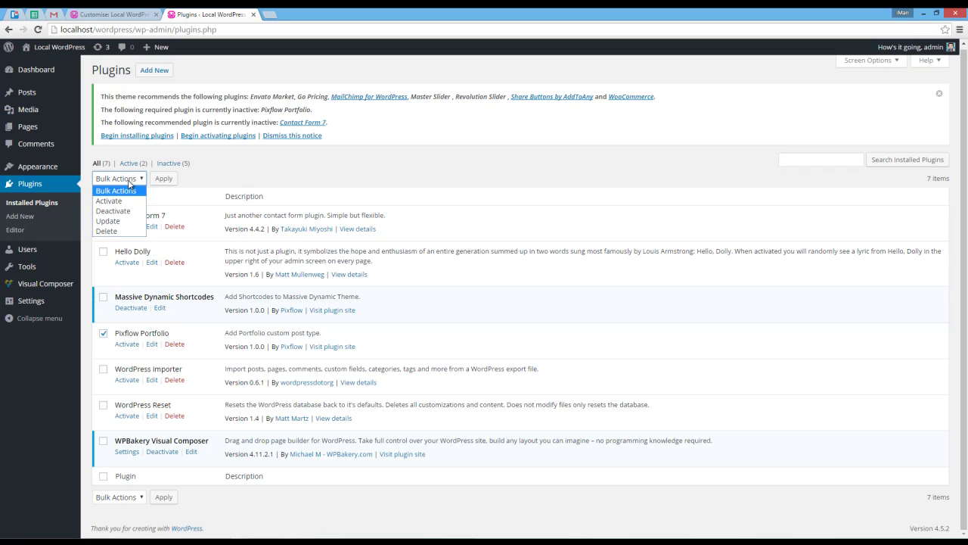
{"action": "left_click", "coordinate": [119, 201]}
{"action": "left_click", "coordinate": [161, 180]}
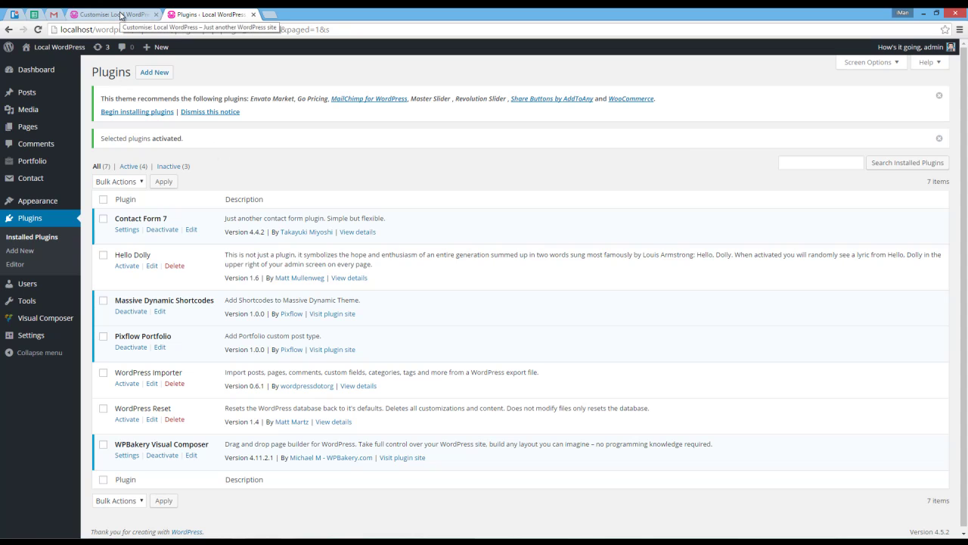
Step: Return to the site builder, import the Passionate Creative Agency demo and dismiss the completion notice
{"action": "left_click", "coordinate": [119, 15]}
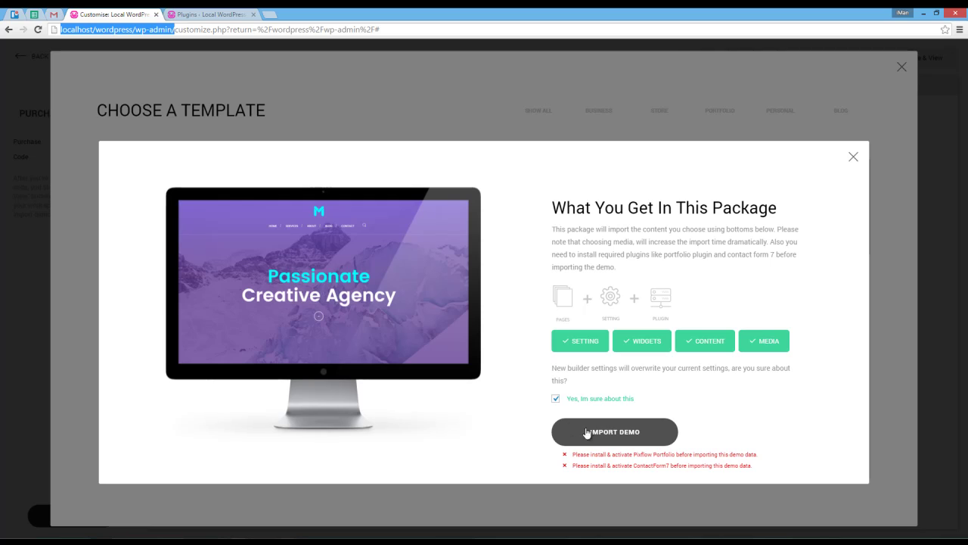
{"action": "left_click", "coordinate": [606, 435]}
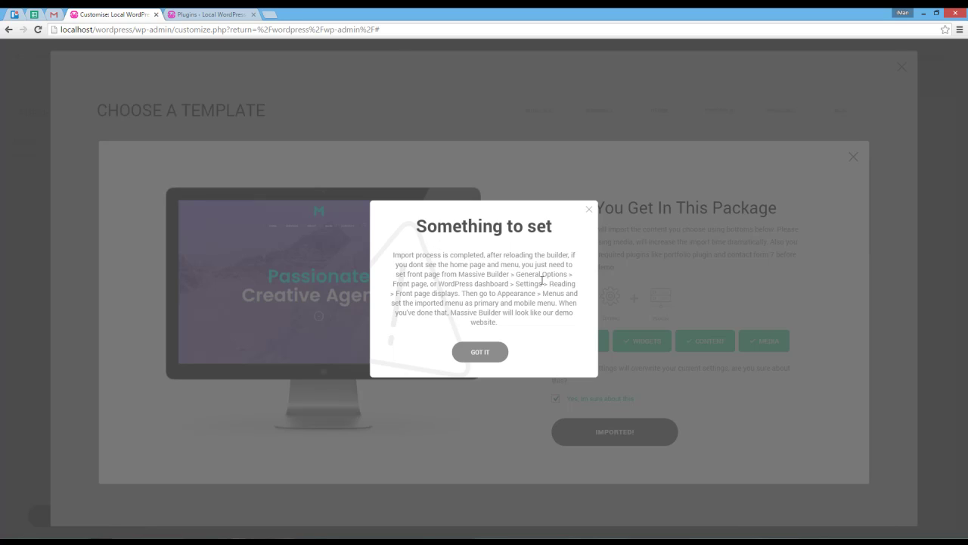
{"action": "left_click", "coordinate": [493, 356]}
{"action": "left_click", "coordinate": [512, 108]}
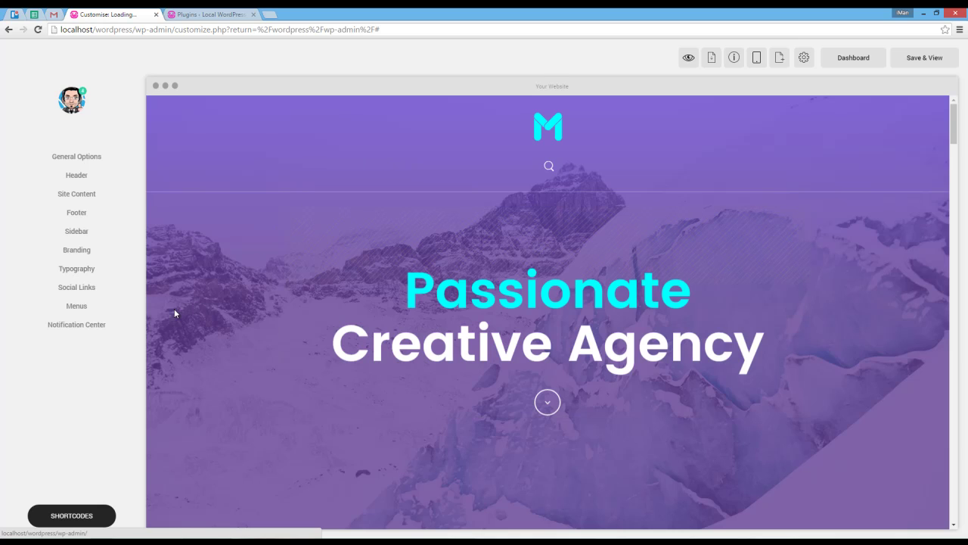
Step: Assign the imported menu to Primary Navigation and Mobile Navigation, and save the site
{"action": "left_click", "coordinate": [83, 307]}
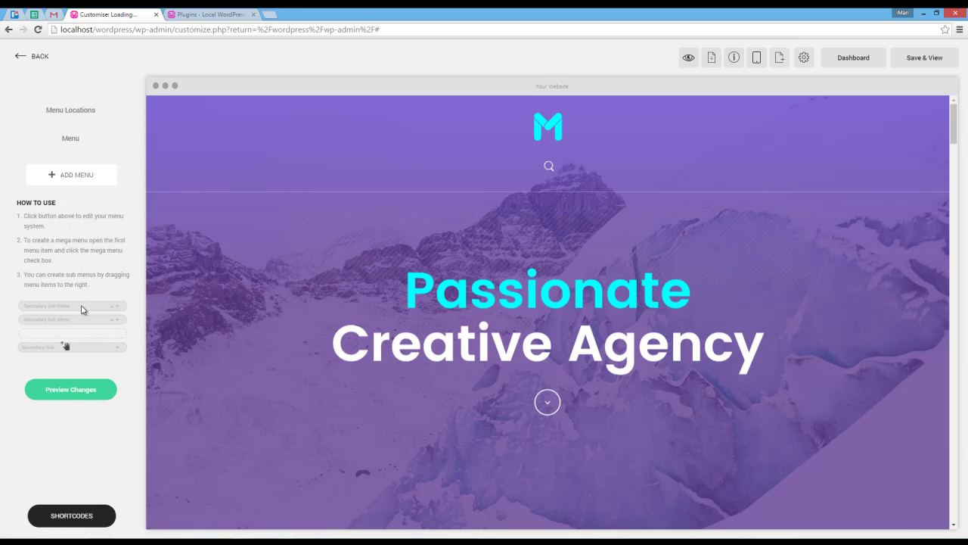
{"action": "left_click", "coordinate": [93, 143]}
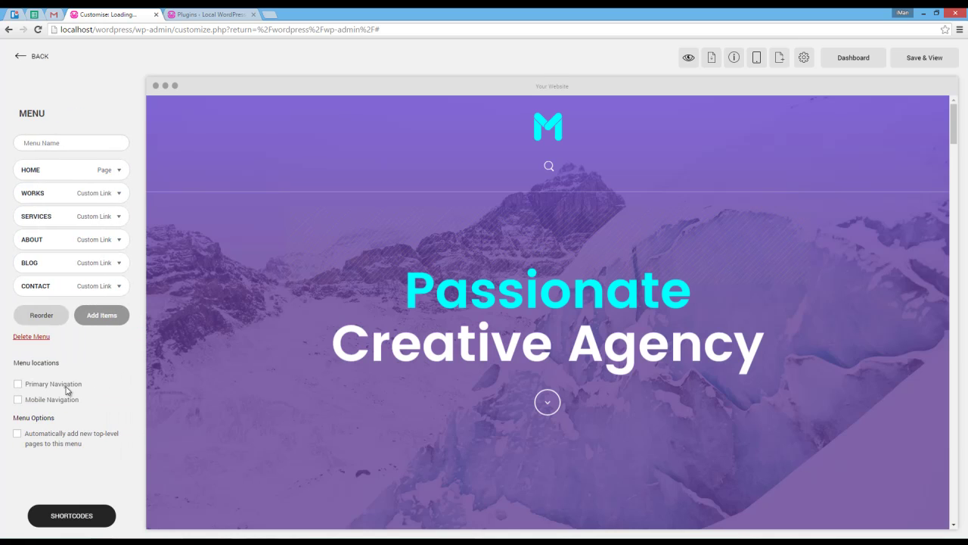
{"action": "left_click", "coordinate": [18, 384]}
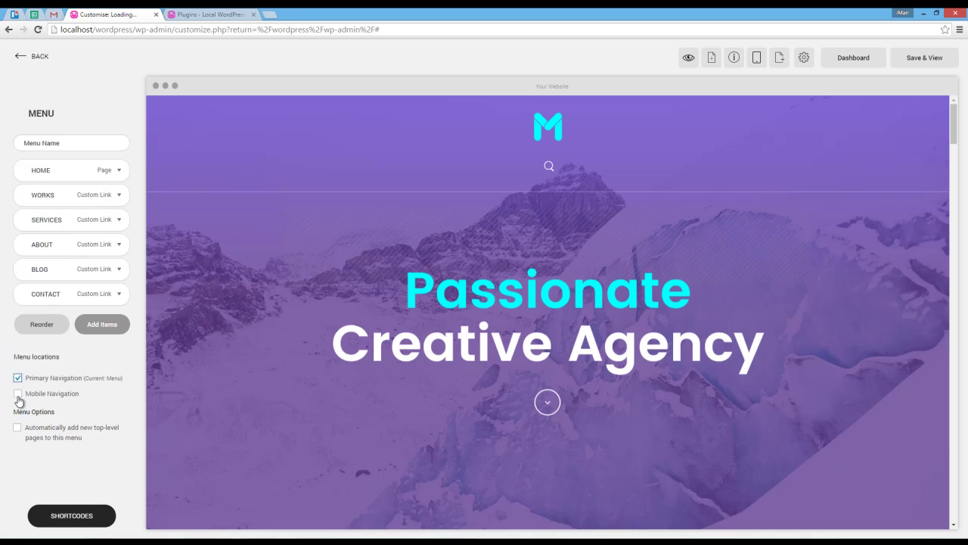
{"action": "left_click", "coordinate": [18, 395]}
{"action": "mouse_move", "coordinate": [906, 68]}
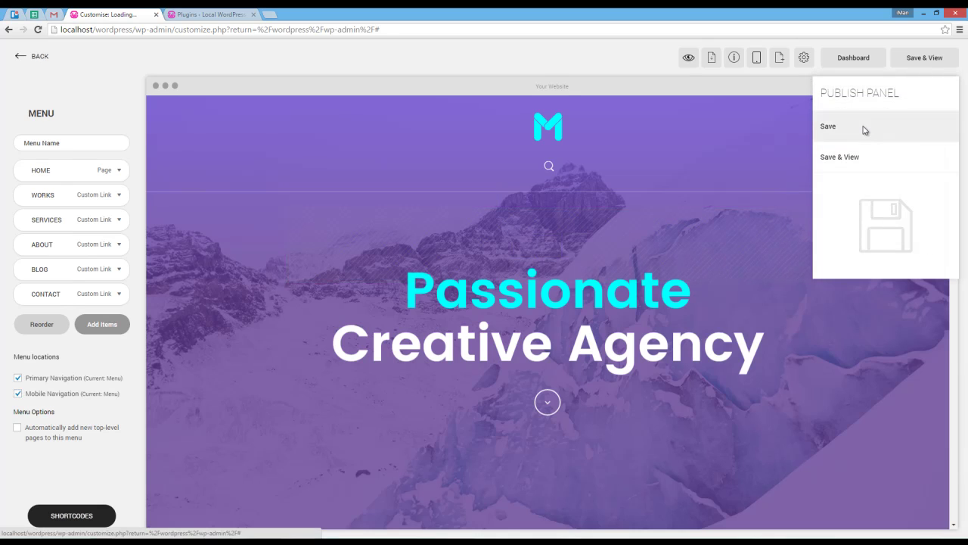
{"action": "left_click", "coordinate": [865, 130]}
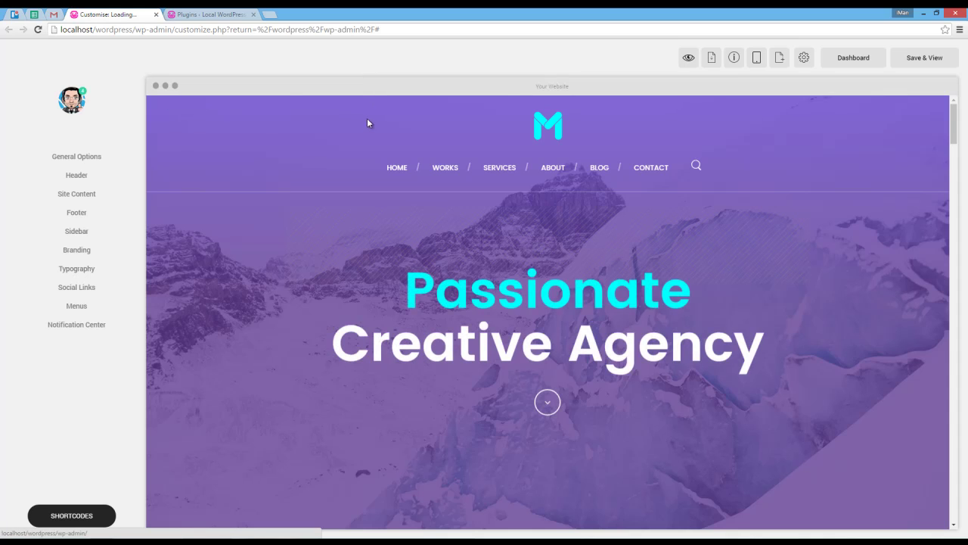
Step: Look through the imported home page from the header to the services sections and back
{"action": "scroll", "coordinate": [368, 121], "scroll_direction": "down", "scroll_amount": 10}
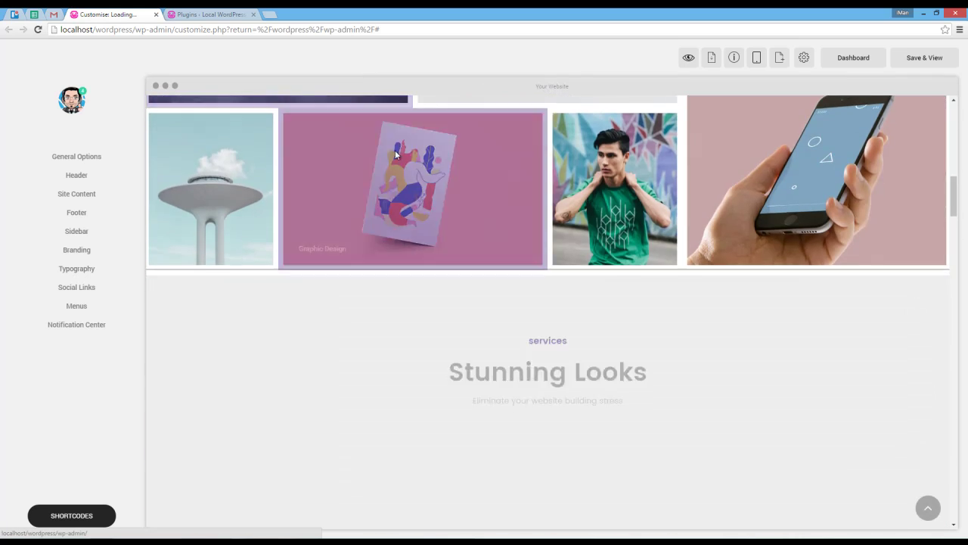
{"action": "scroll", "coordinate": [562, 212], "scroll_direction": "down", "scroll_amount": 10}
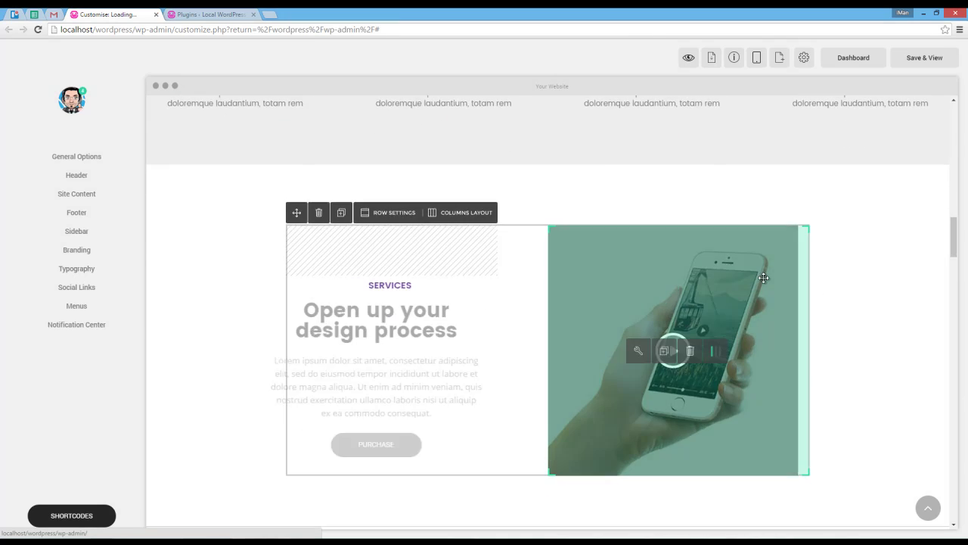
{"action": "scroll", "coordinate": [762, 277], "scroll_direction": "down", "scroll_amount": 6}
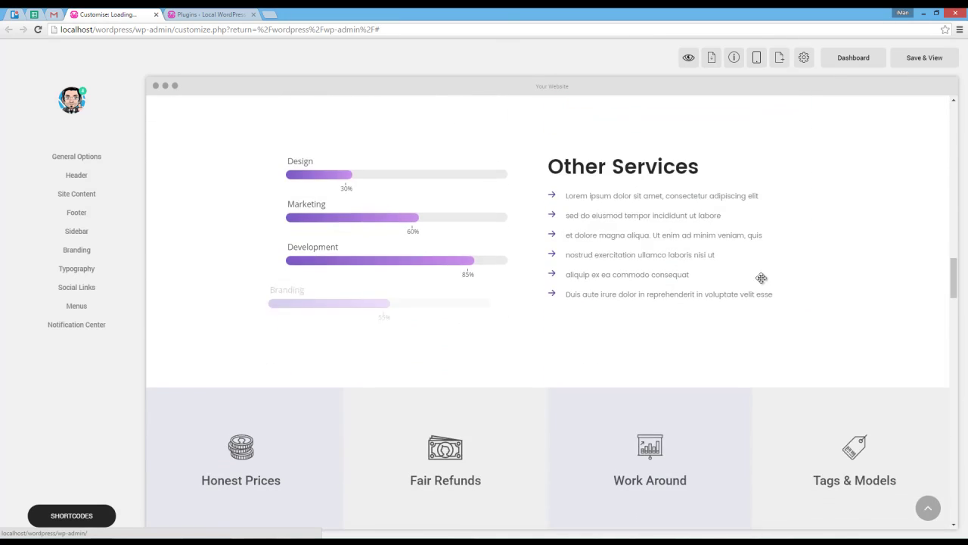
{"action": "scroll", "coordinate": [761, 278], "scroll_direction": "up", "scroll_amount": 12}
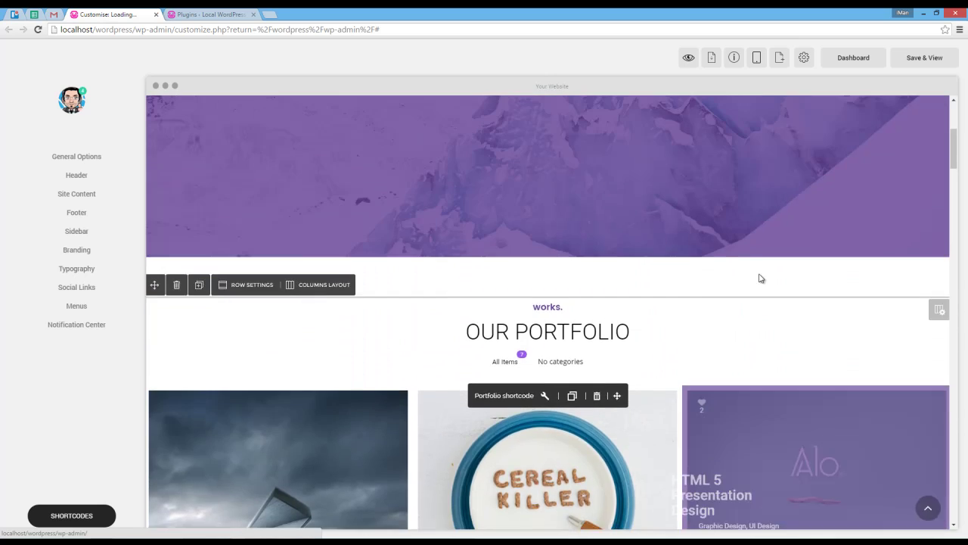
{"action": "scroll", "coordinate": [761, 278], "scroll_direction": "up", "scroll_amount": 6}
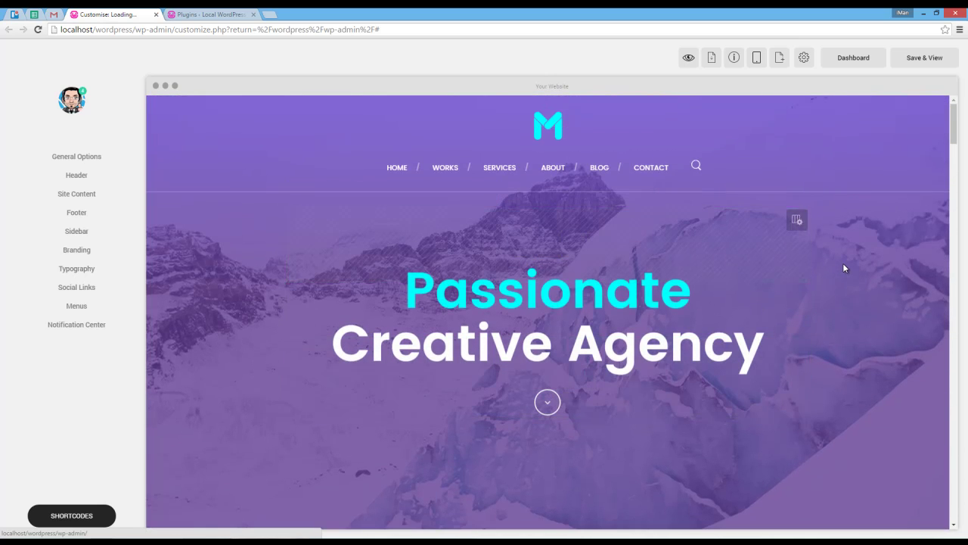